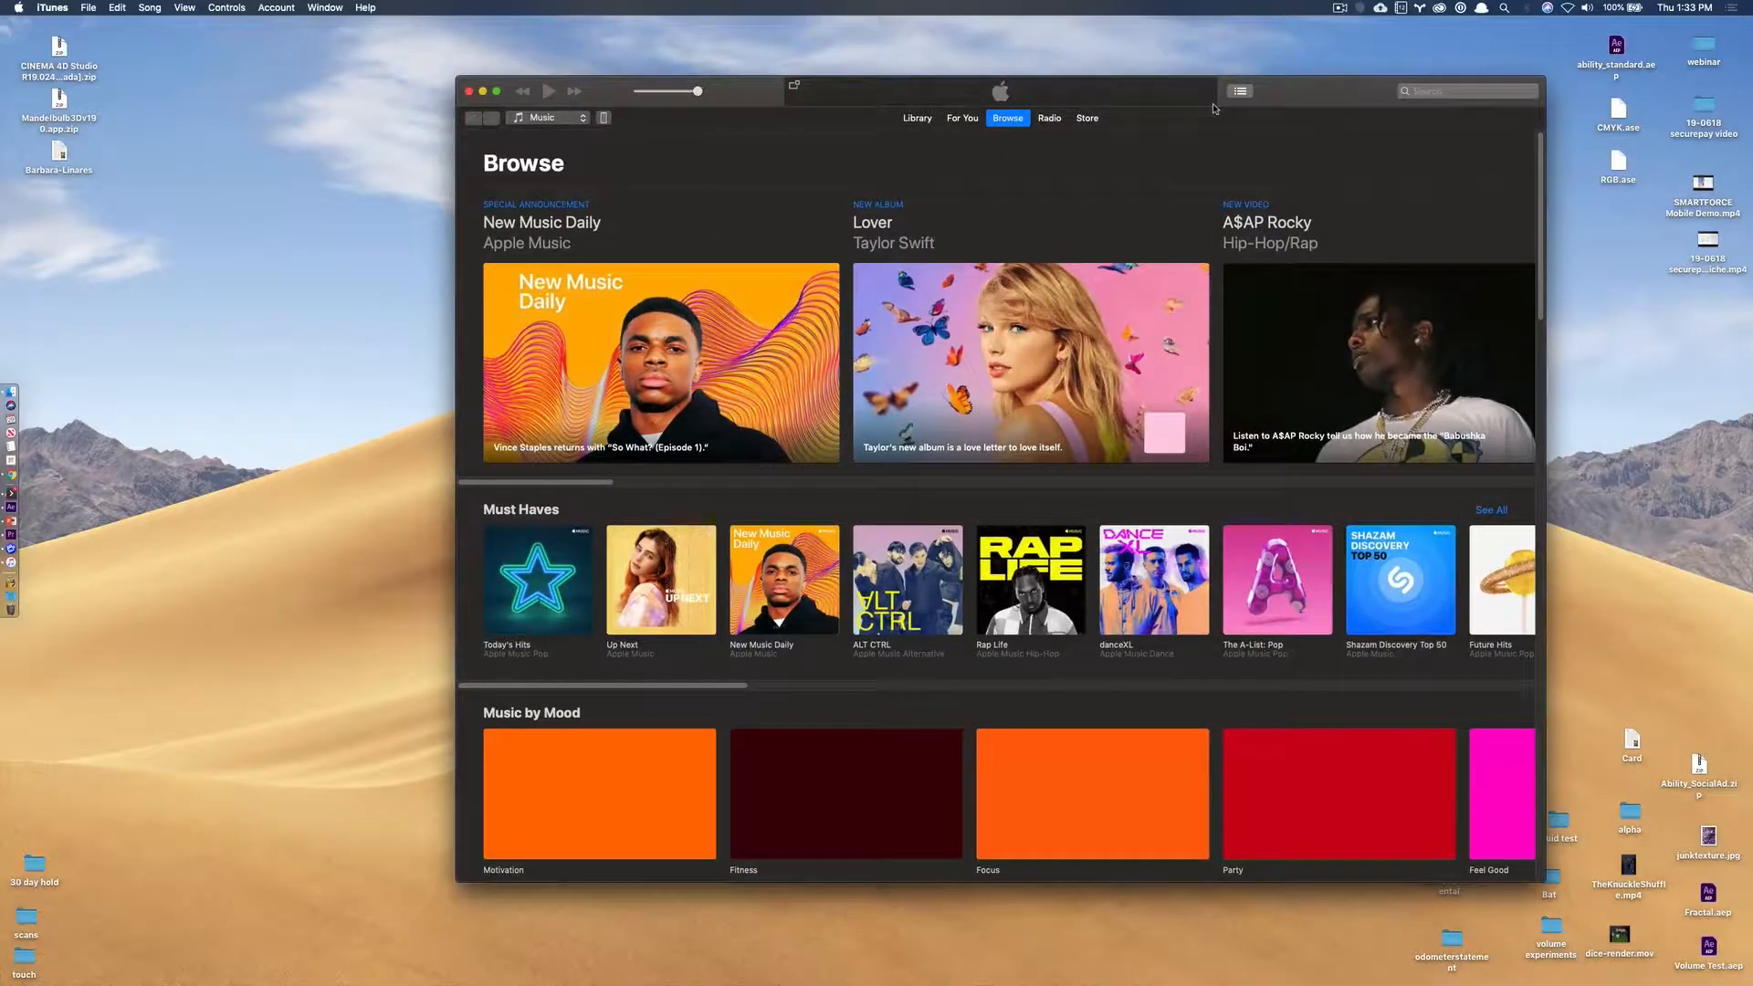
- Launch QuickTime Player from the Alfred launcher after dismissing a first launcher attempt and the iTunes window
{"action": "key", "text": "alt+space"}
{"action": "type", "text": "quick"}
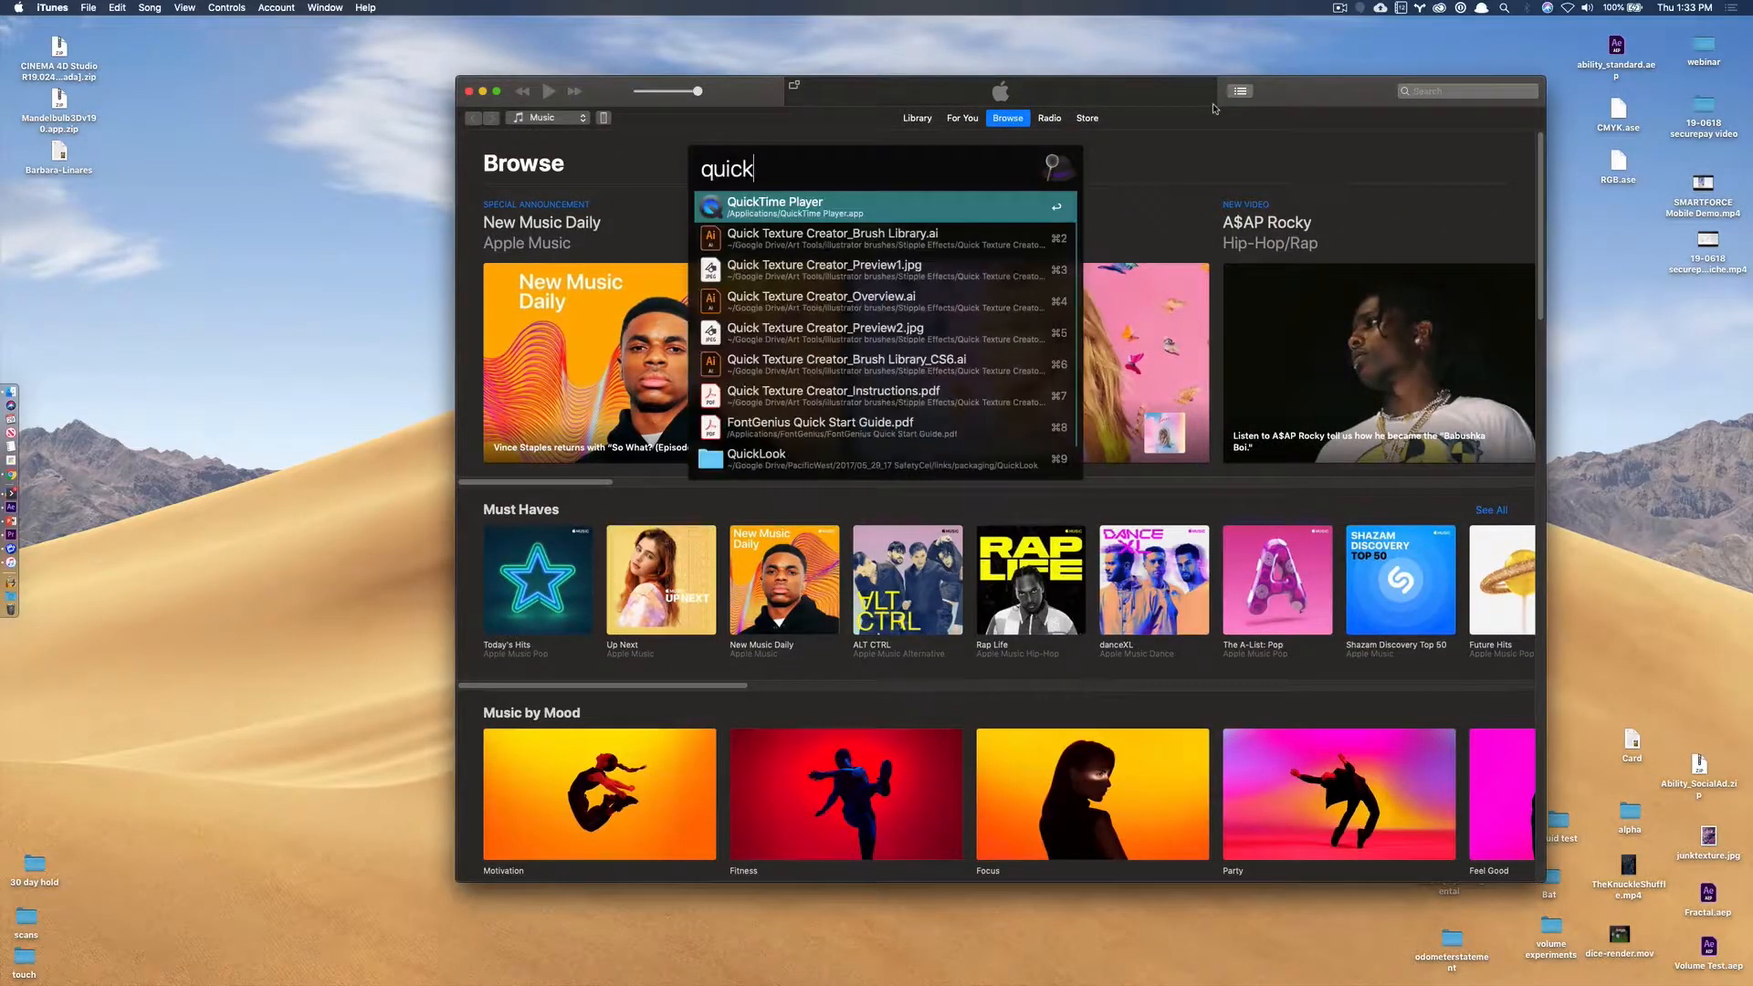
{"action": "key", "text": "Down"}
{"action": "key", "text": "Down"}
{"action": "key", "text": "Down"}
{"action": "key", "text": "Escape"}
{"action": "key", "text": "super+w"}
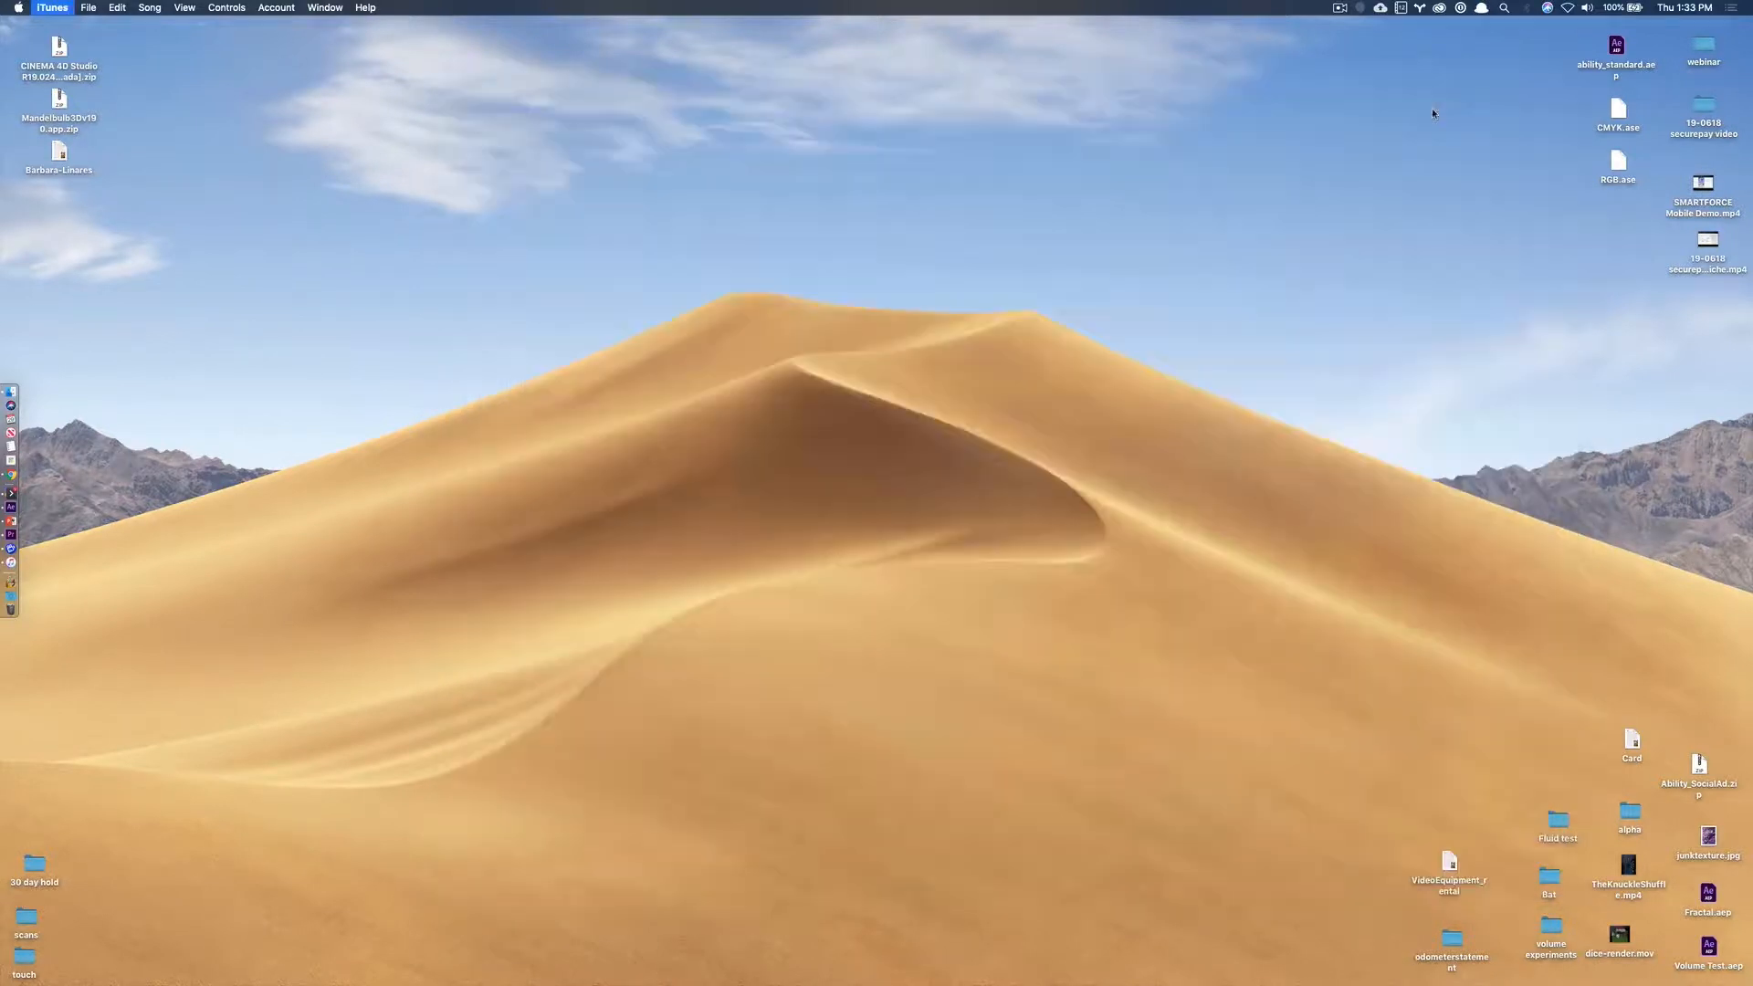
{"action": "key", "text": "alt+space"}
{"action": "type", "text": "quick"}
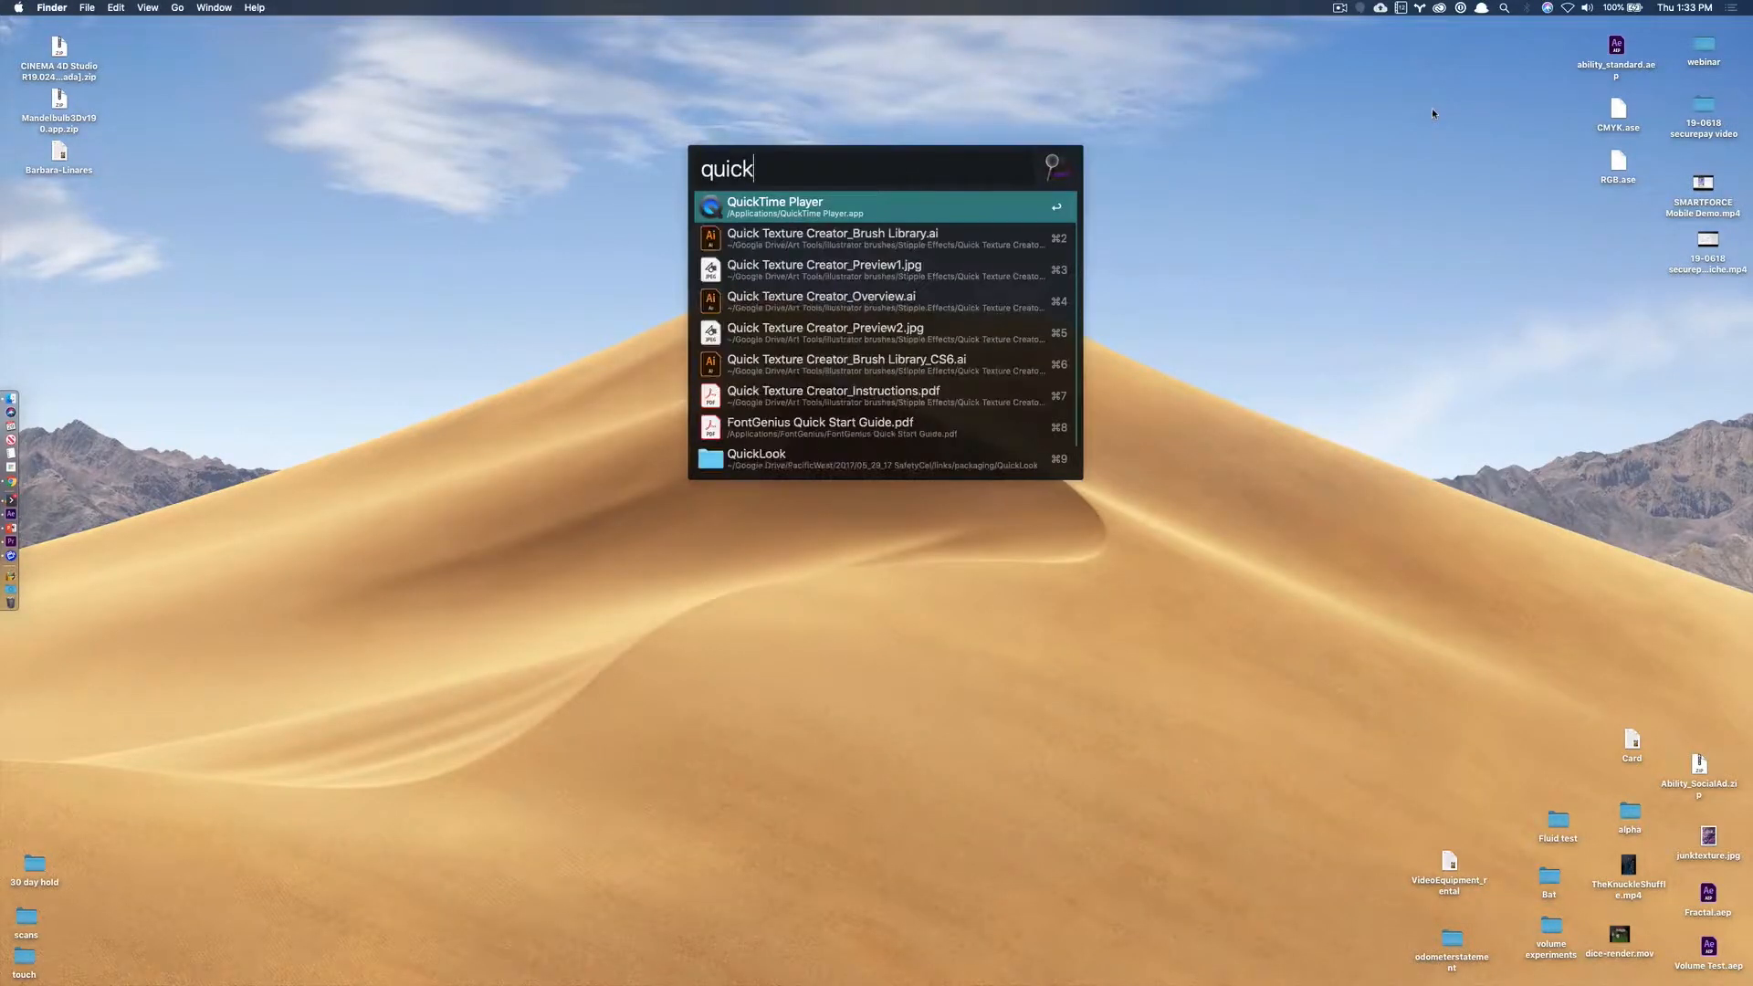
{"action": "key", "text": "Return"}
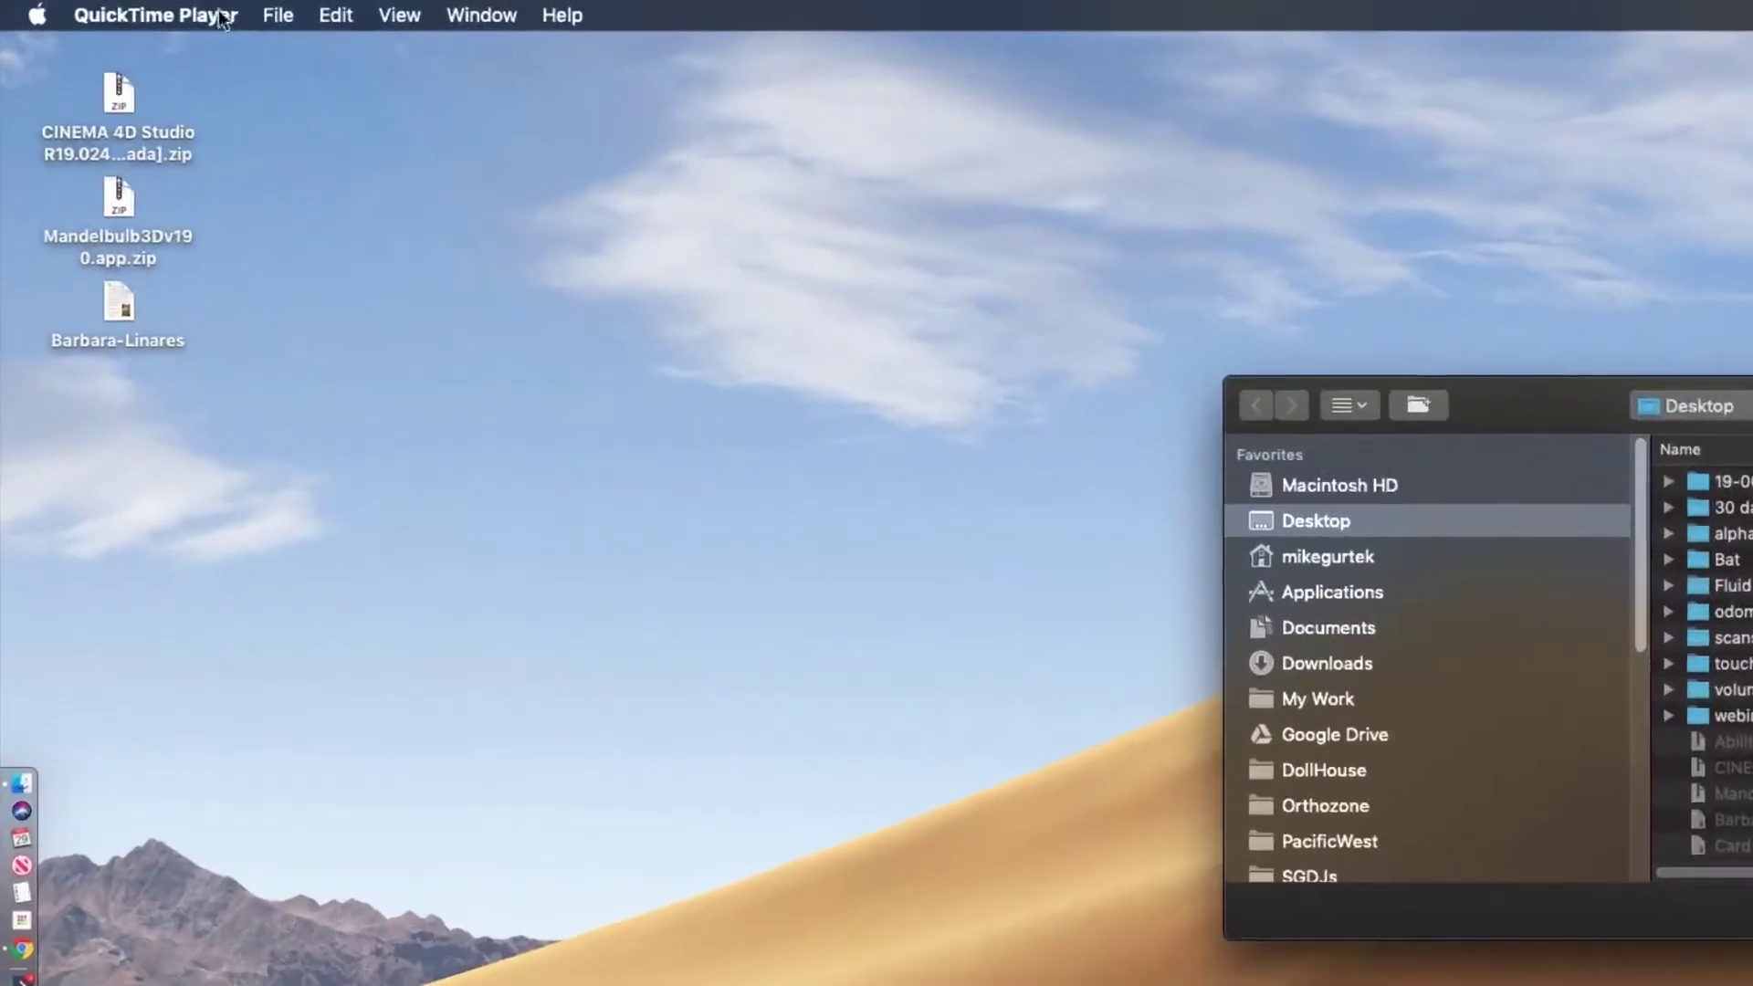
- Start a New Movie Recording from the File menu and hide iTunes so the iPhone screen shows
{"action": "left_click", "coordinate": [278, 14]}
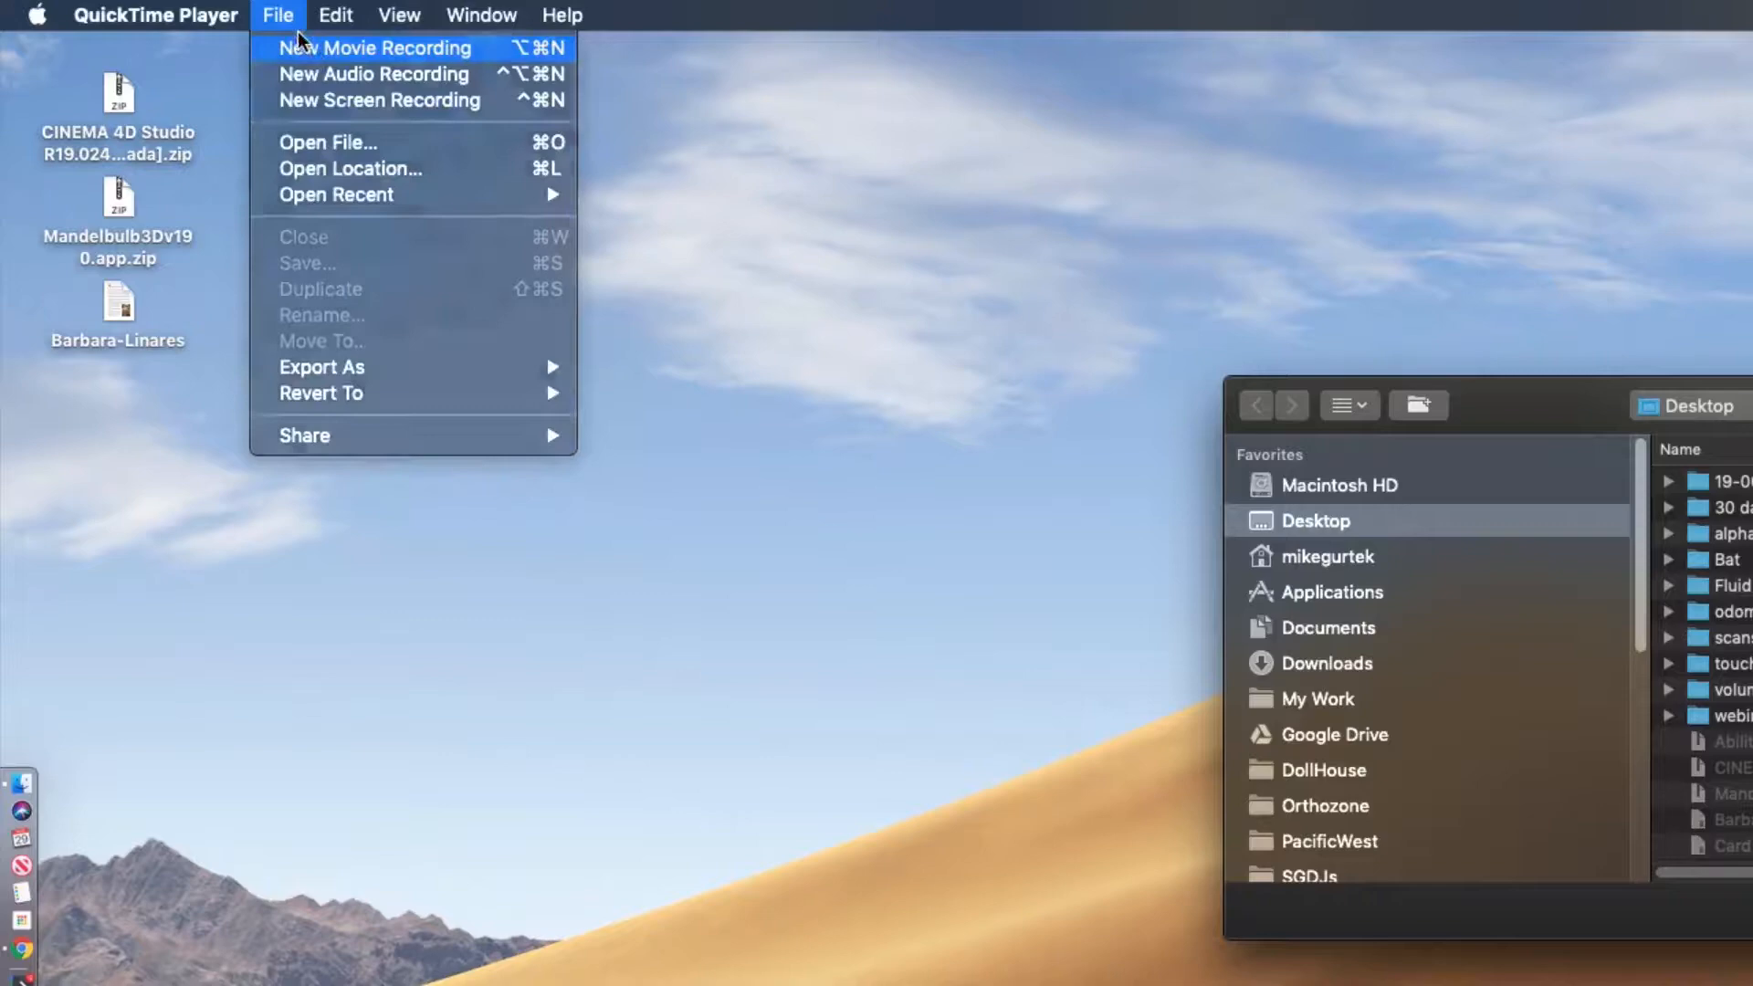
{"action": "left_click", "coordinate": [312, 55]}
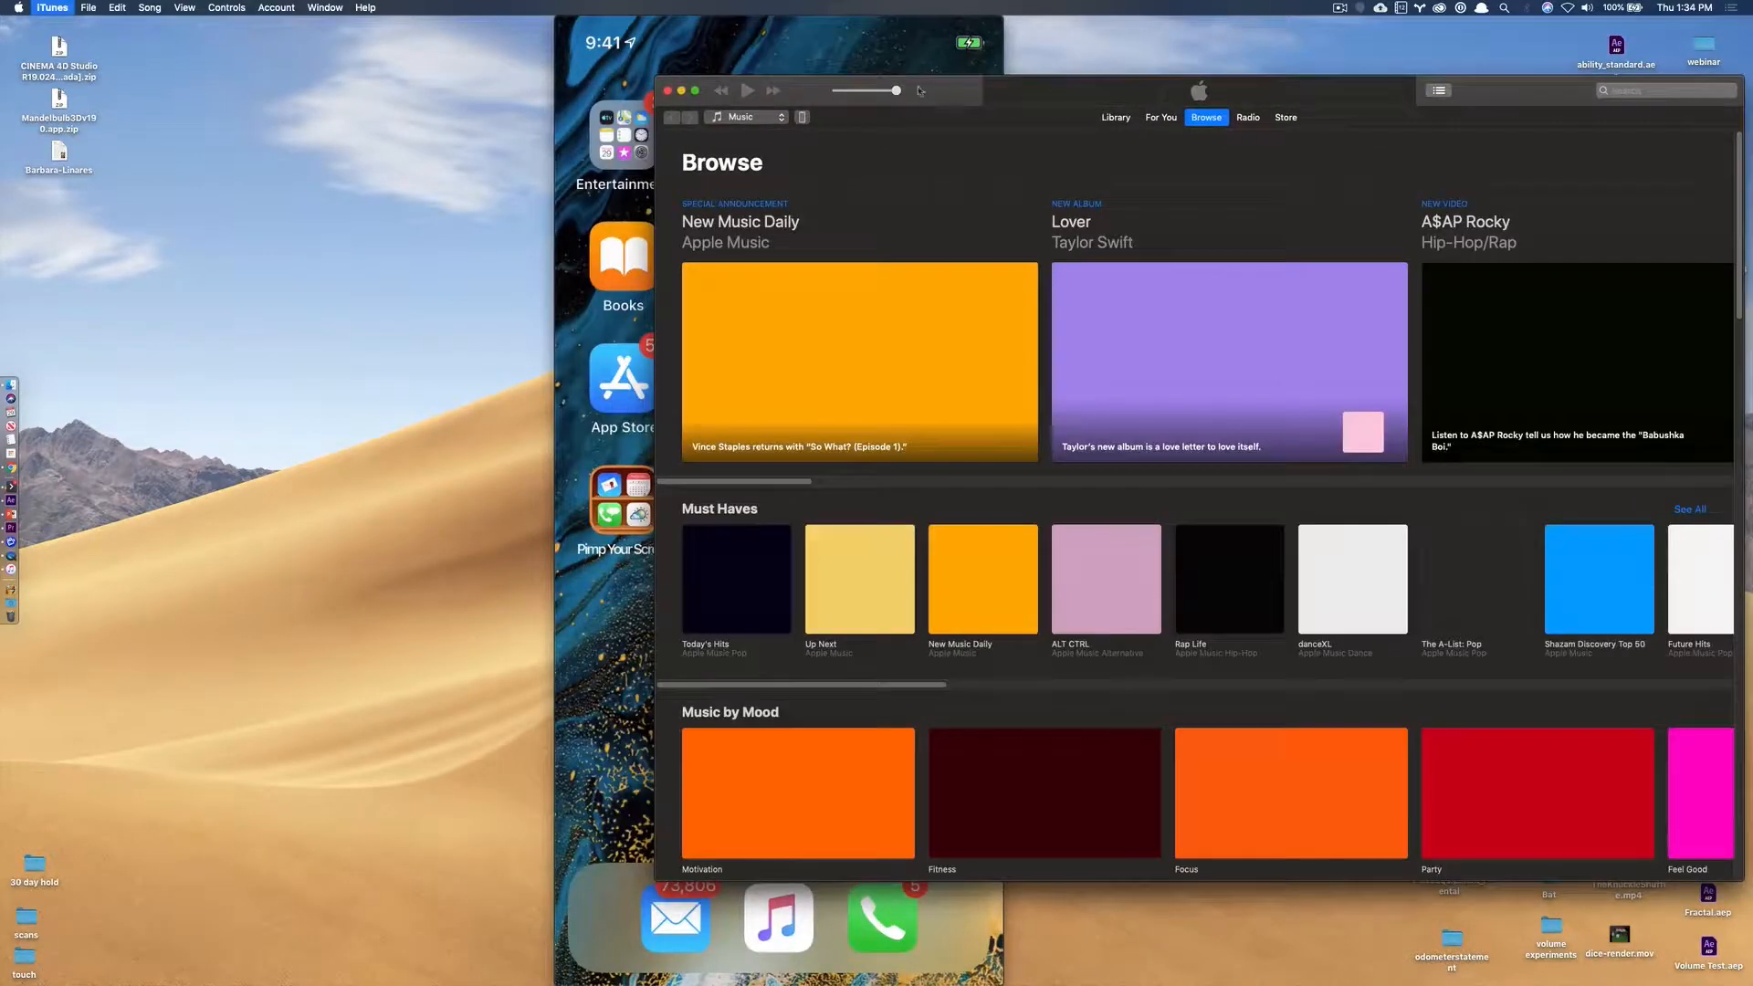
{"action": "key", "text": "super+q"}
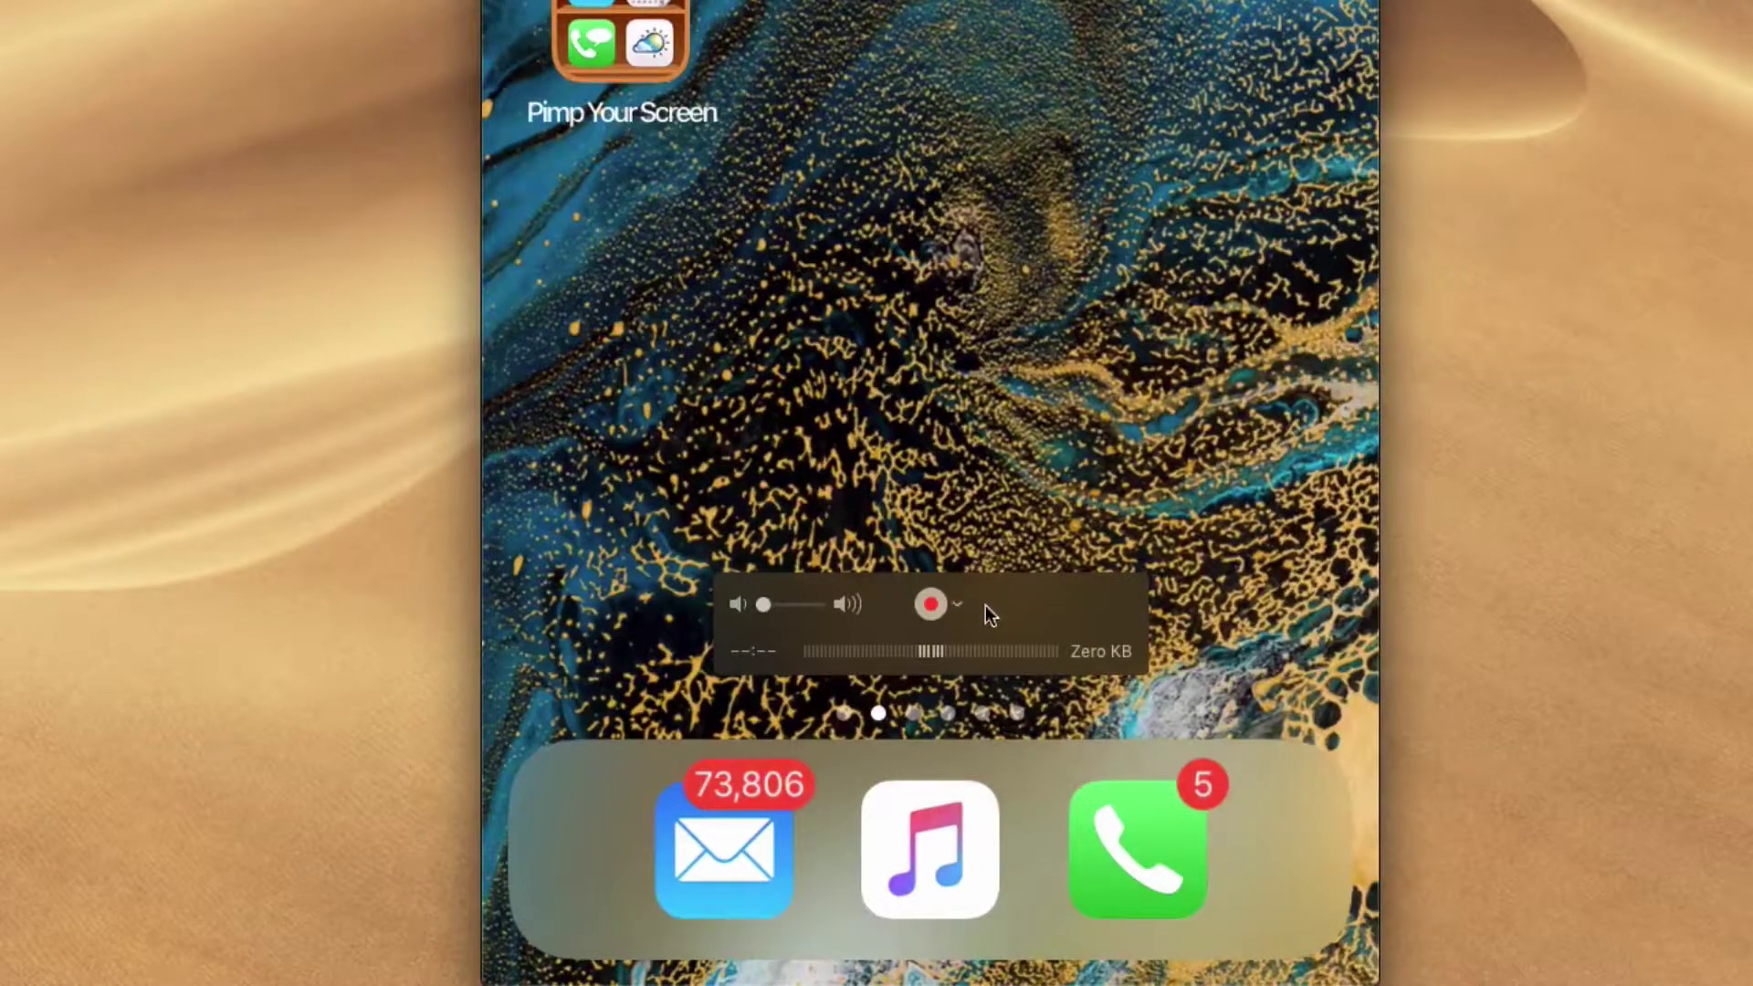
{"action": "left_click", "coordinate": [956, 607]}
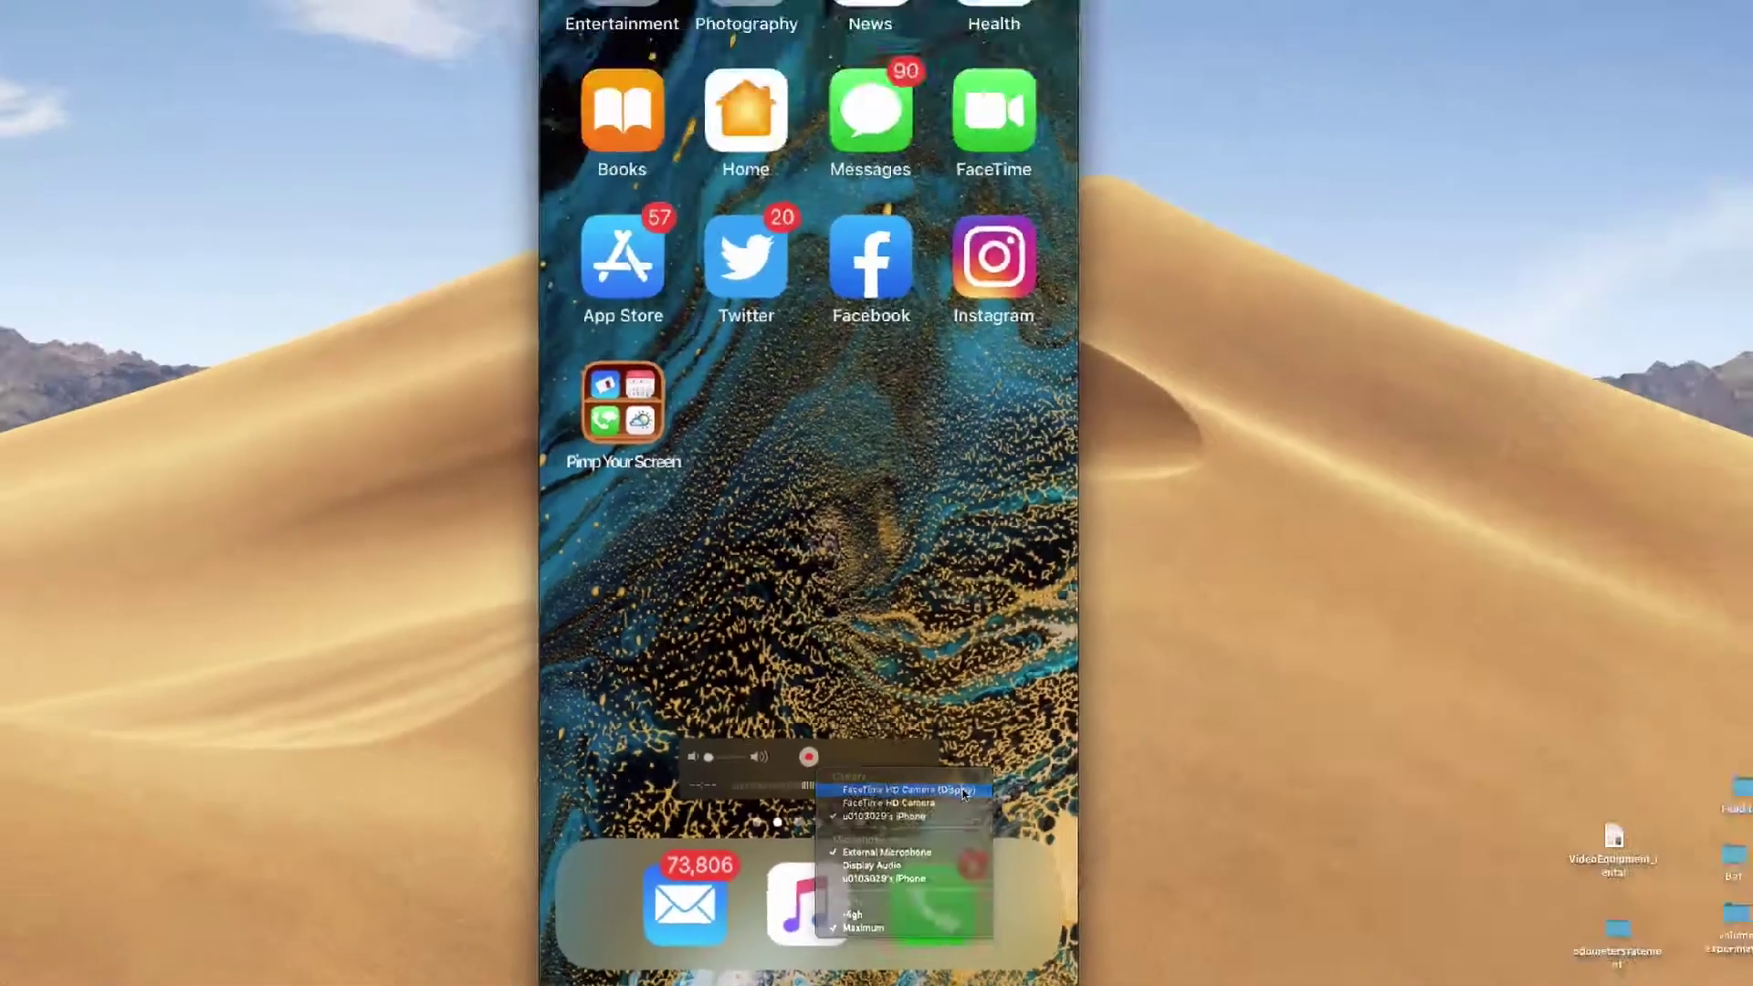
{"action": "left_click", "coordinate": [963, 791]}
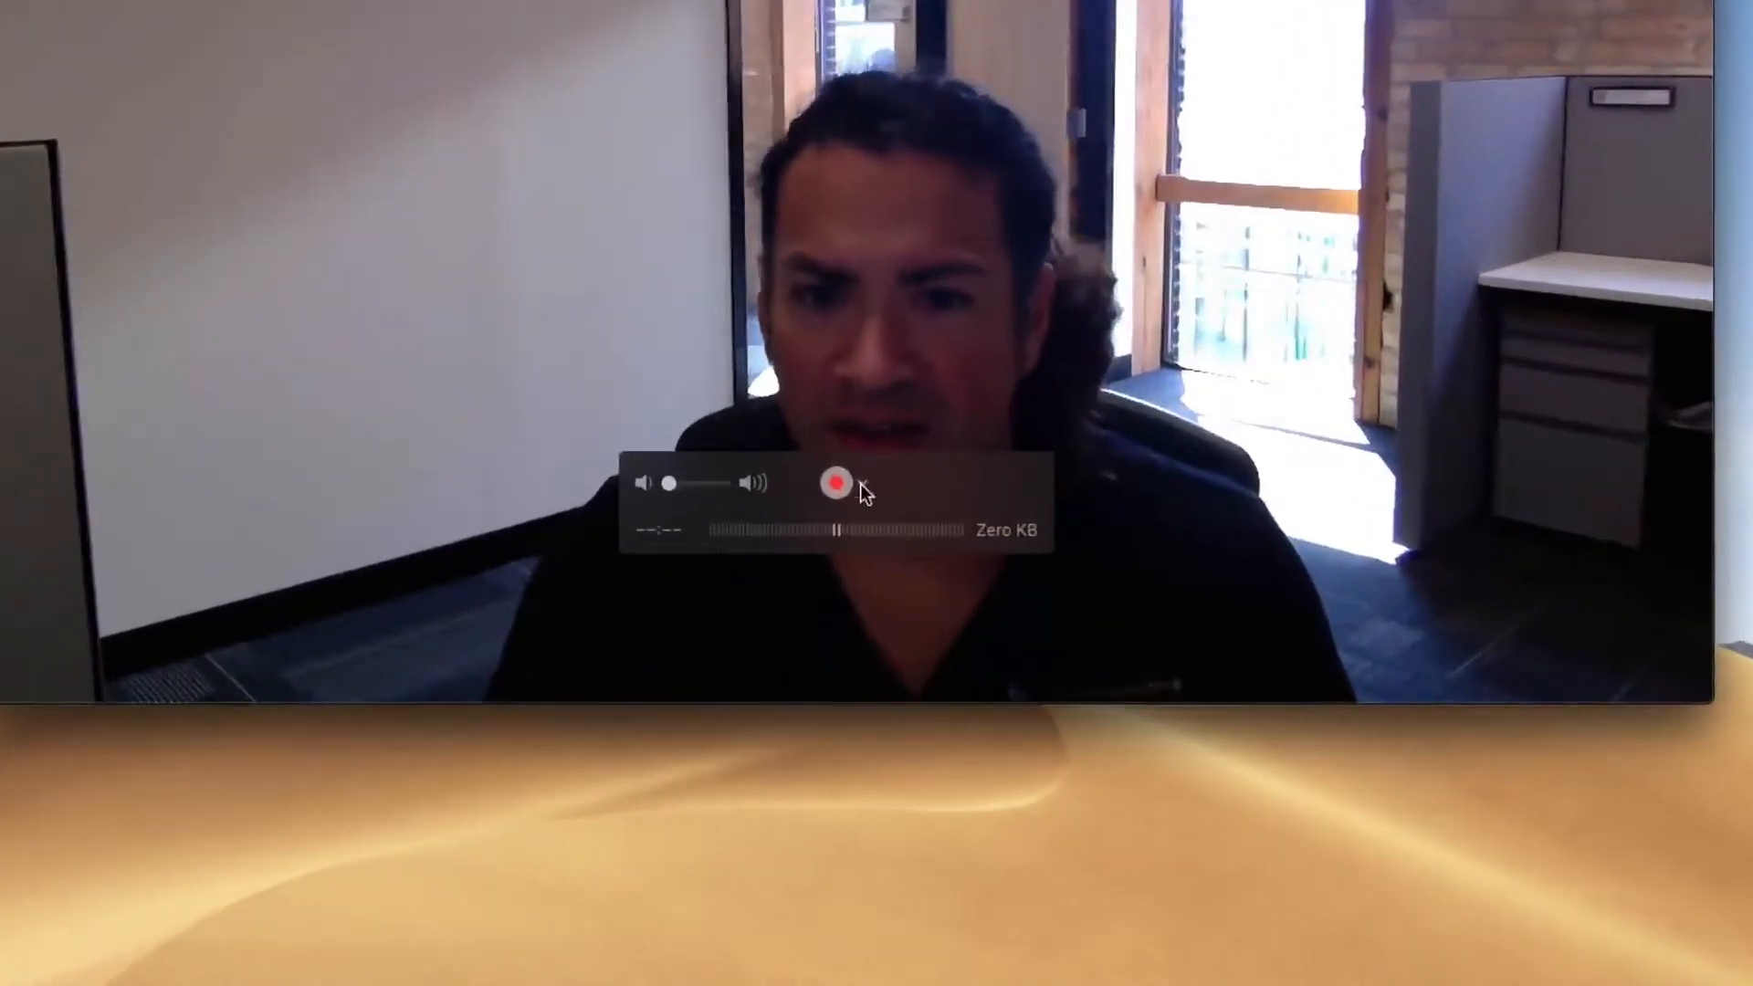
{"action": "left_click", "coordinate": [858, 484]}
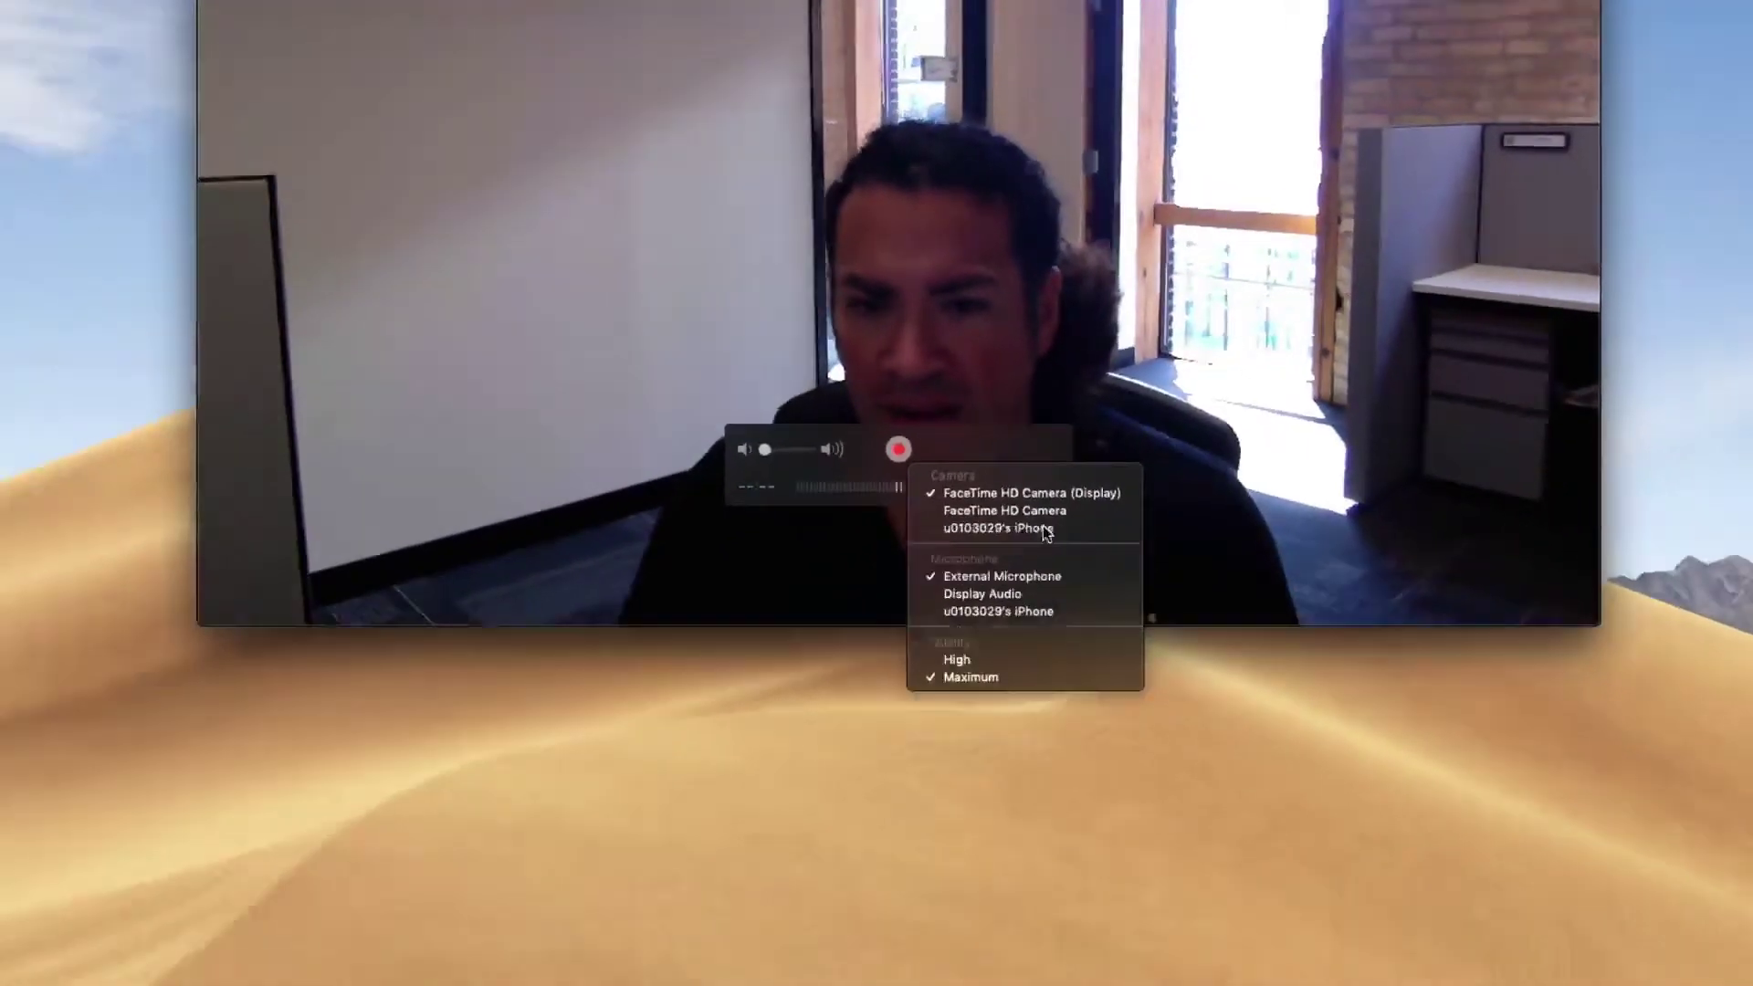
{"action": "left_click", "coordinate": [1020, 586]}
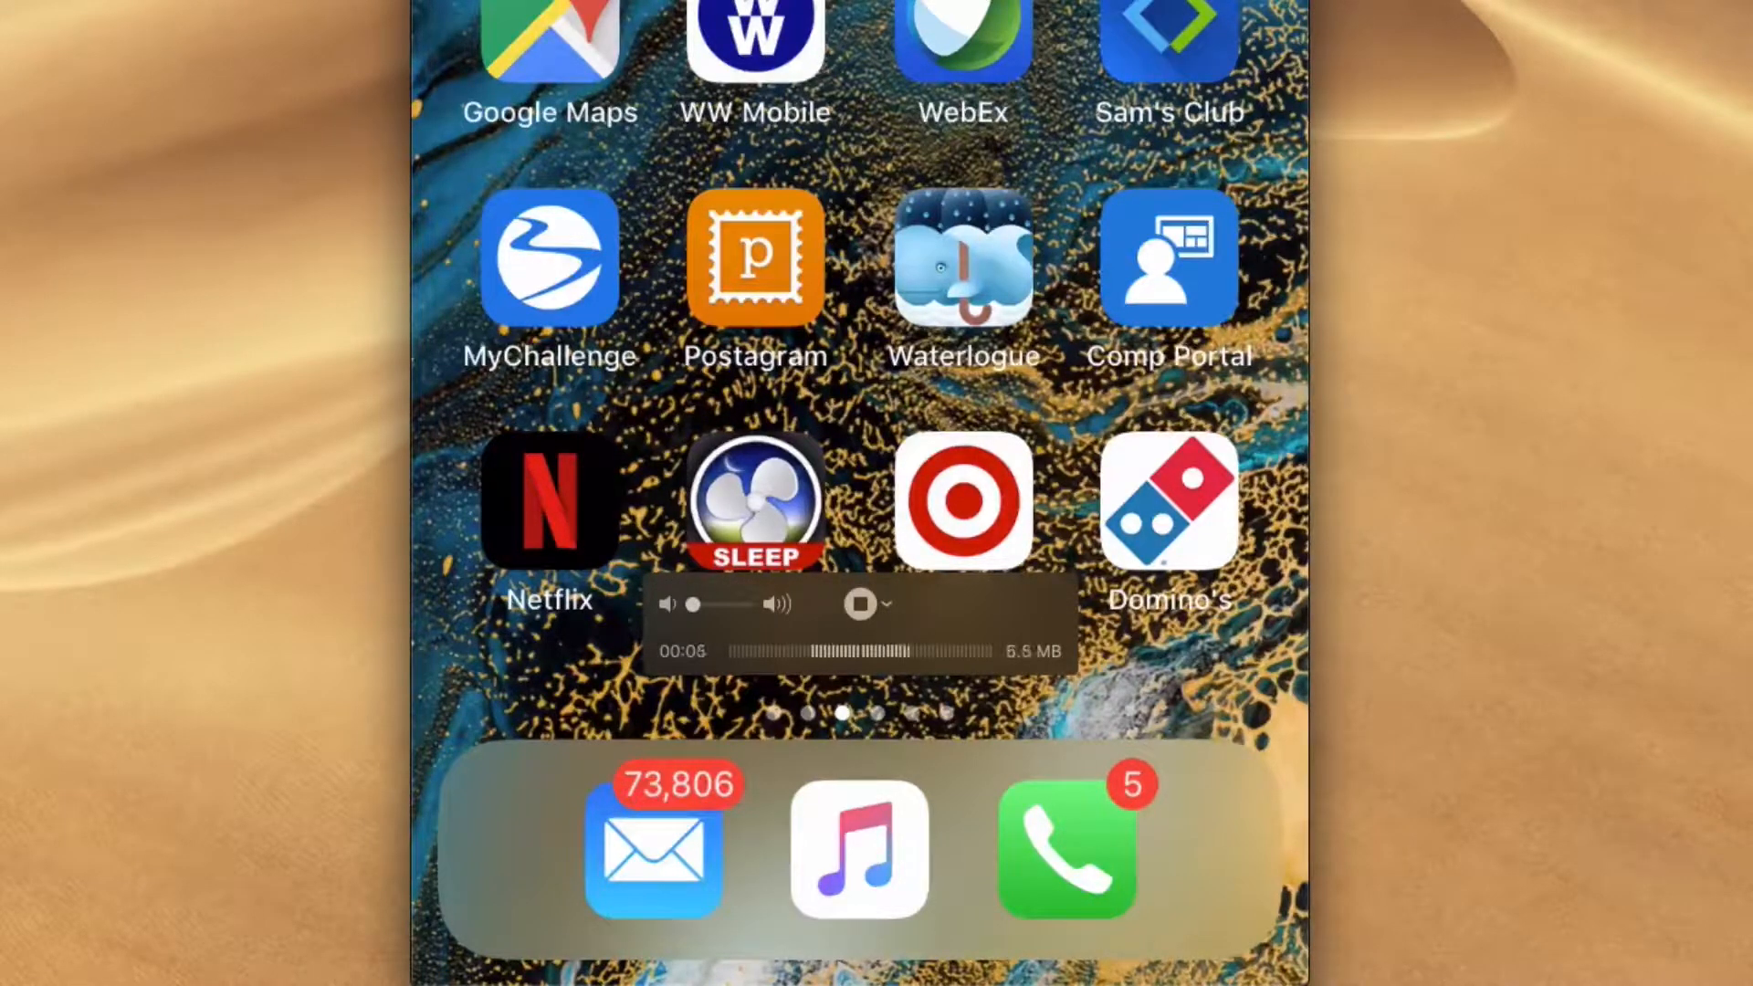
- Show the recording's camera, microphone and quality options during the iPhone capture
{"action": "left_click", "coordinate": [887, 604]}
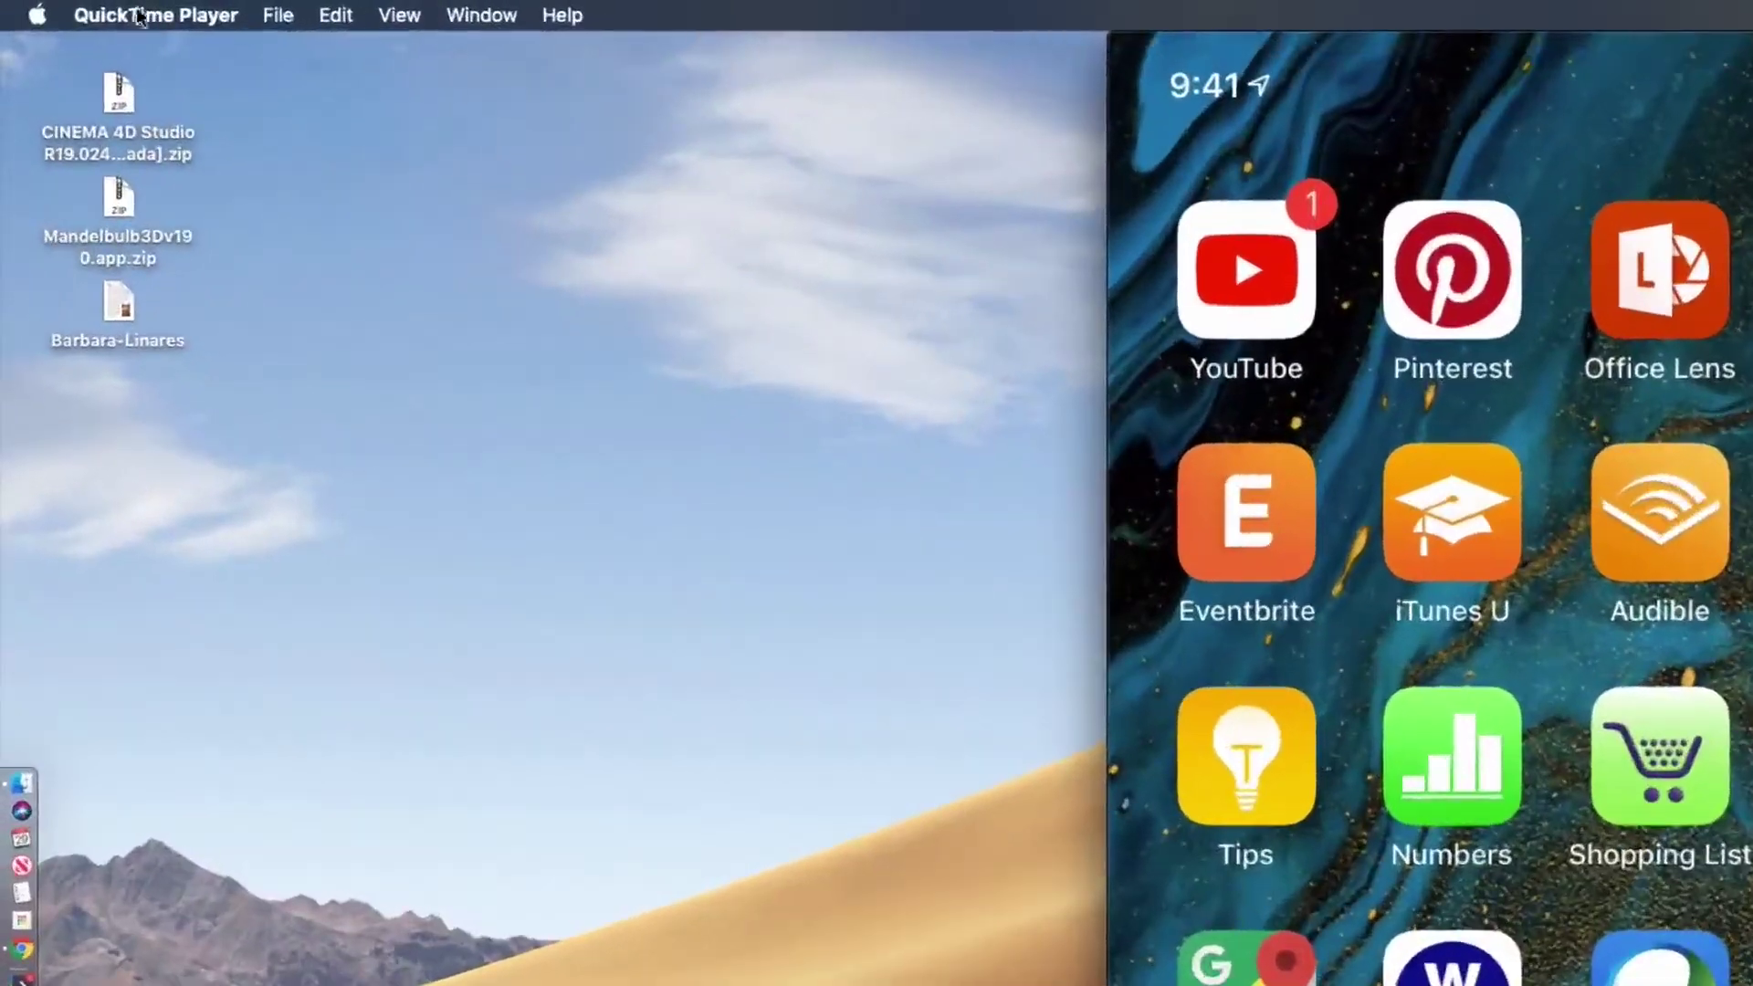
- Save the recording as test.mov on the Desktop via File > Save
{"action": "left_click", "coordinate": [277, 15]}
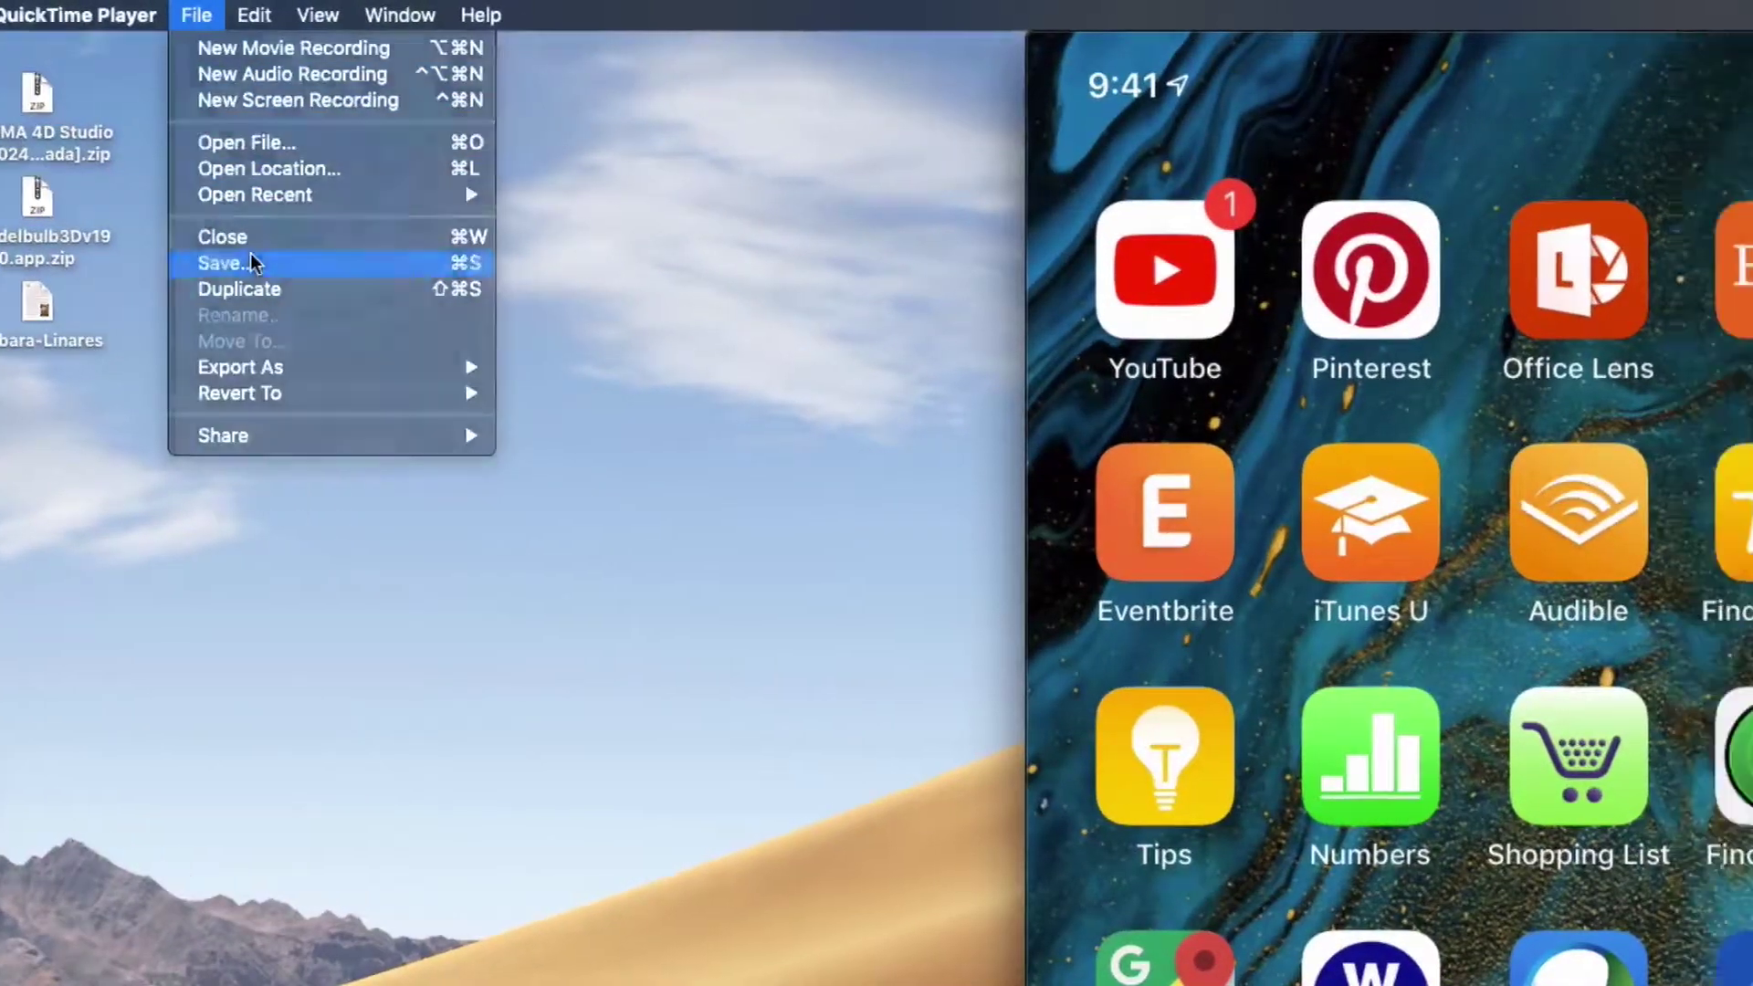
{"action": "left_click", "coordinate": [250, 262]}
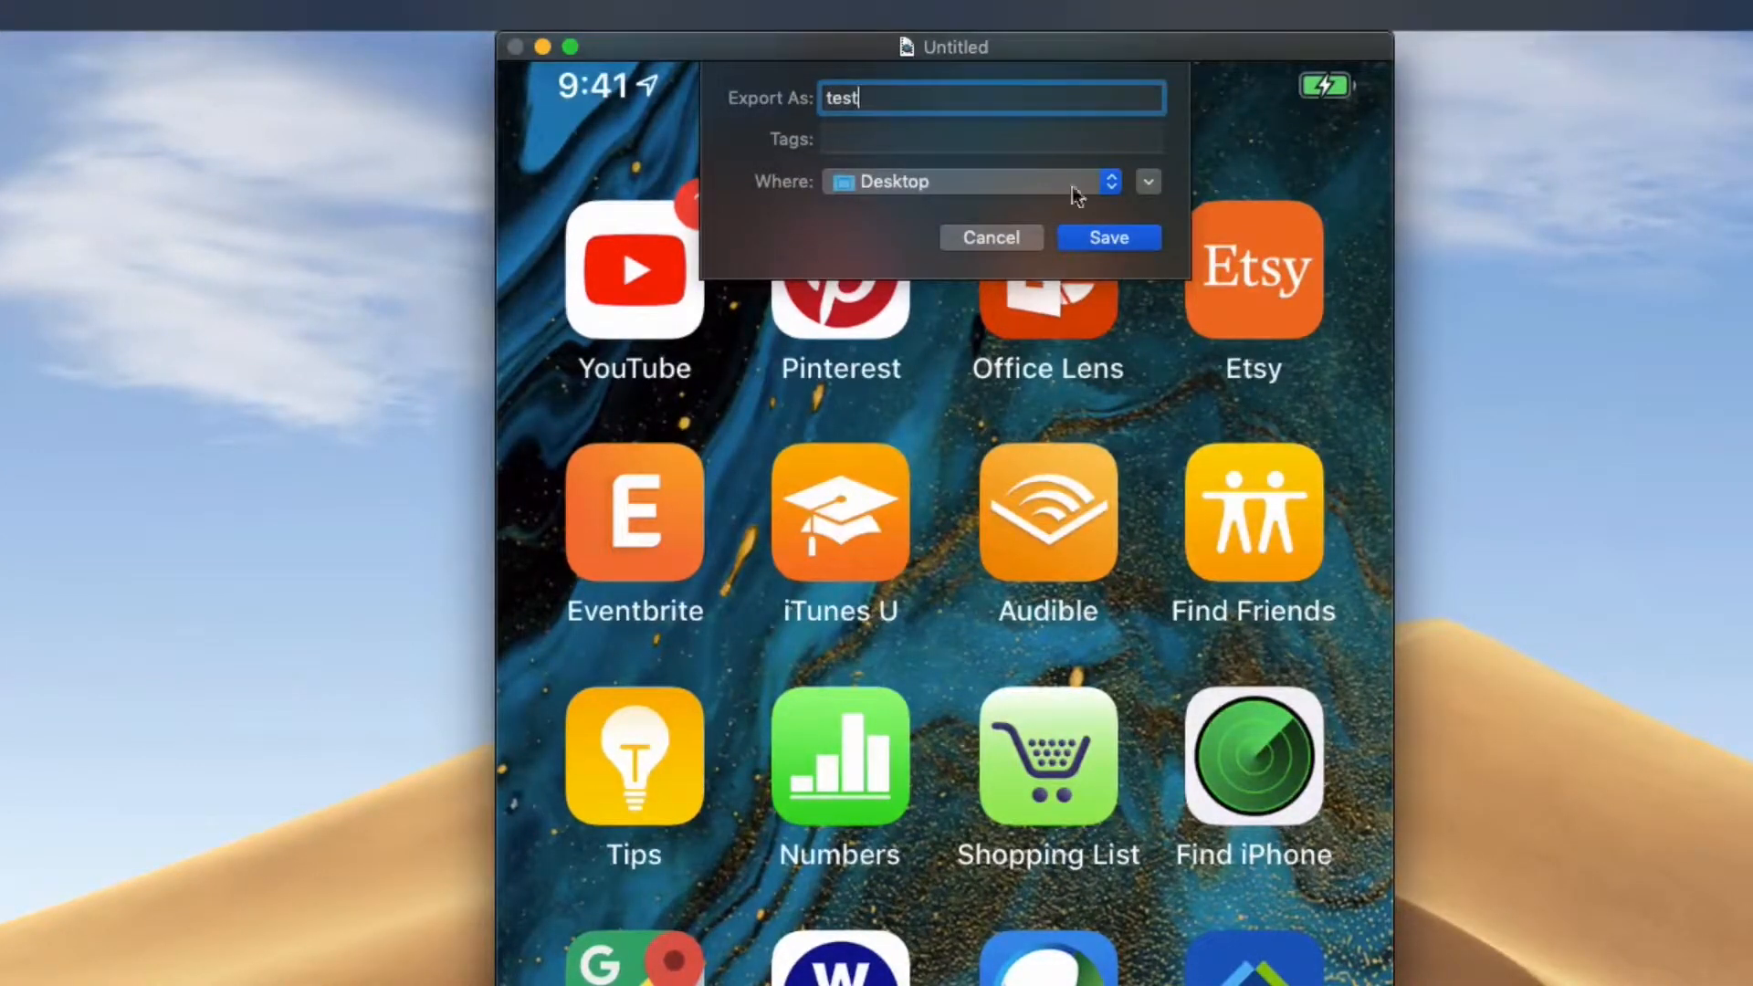
{"action": "left_click", "coordinate": [1156, 237]}
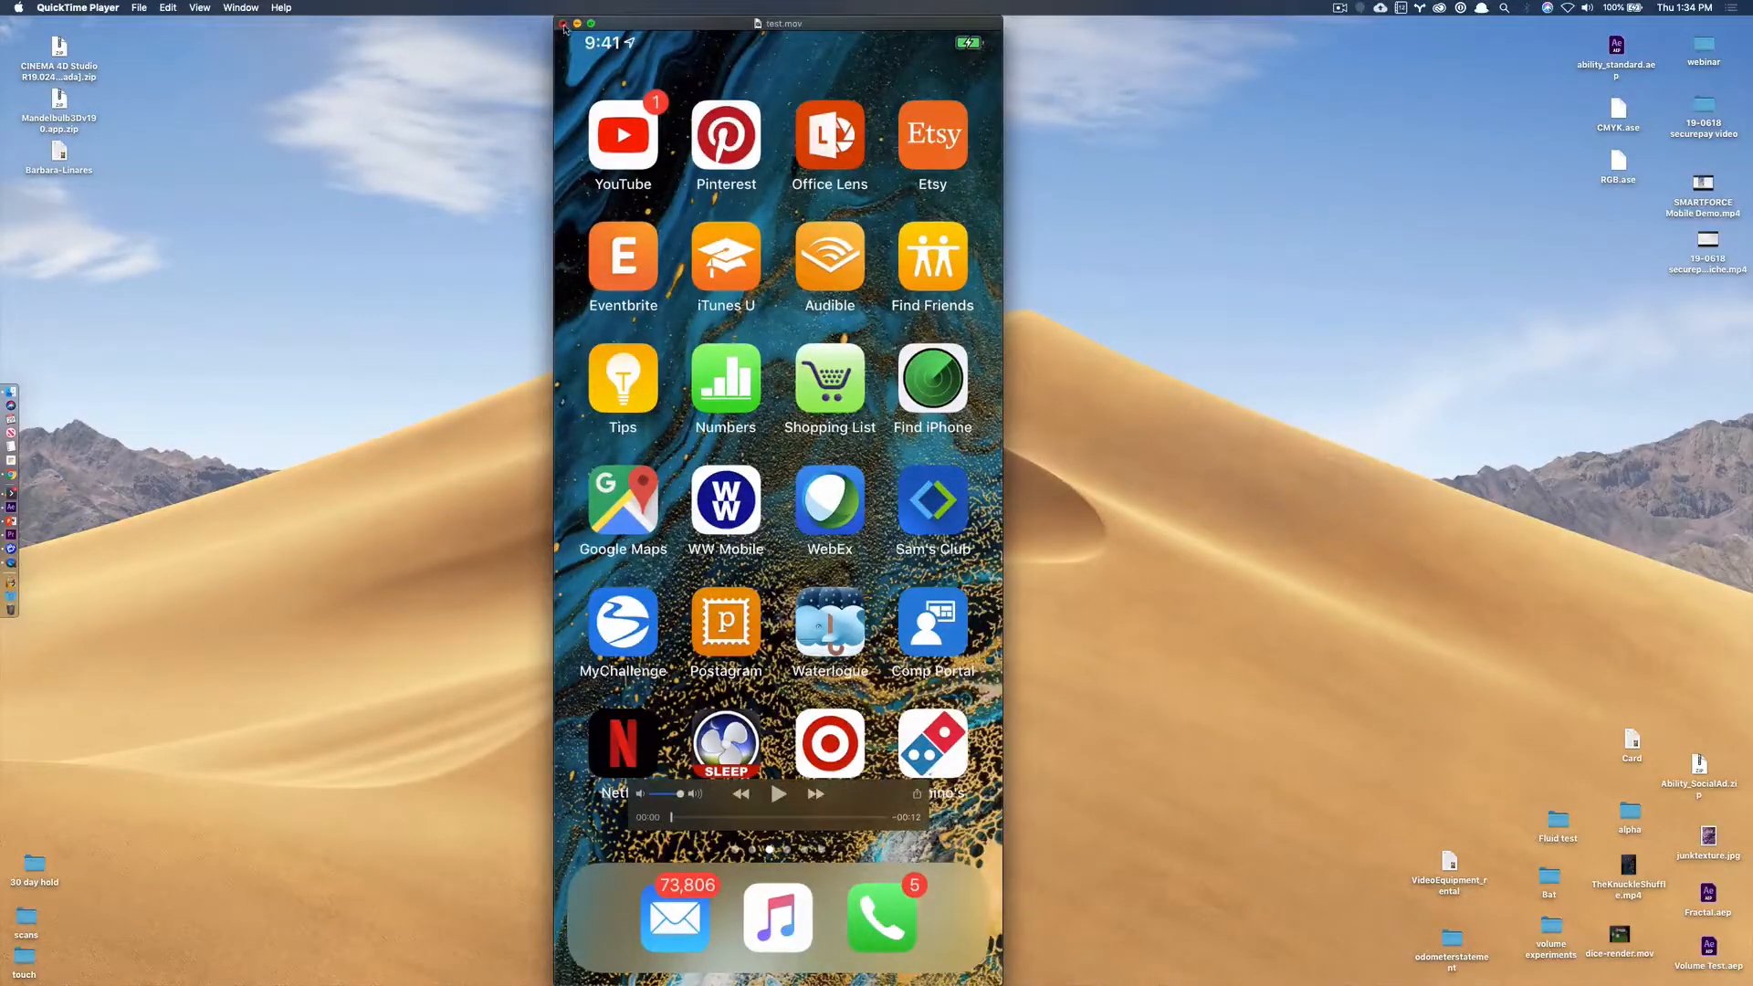
- Close the movie window, Quick Look test.mov on the desktop with raised volume, then quit iTunes
{"action": "left_click", "coordinate": [564, 26]}
{"action": "left_click", "coordinate": [1700, 314]}
{"action": "key", "text": "space"}
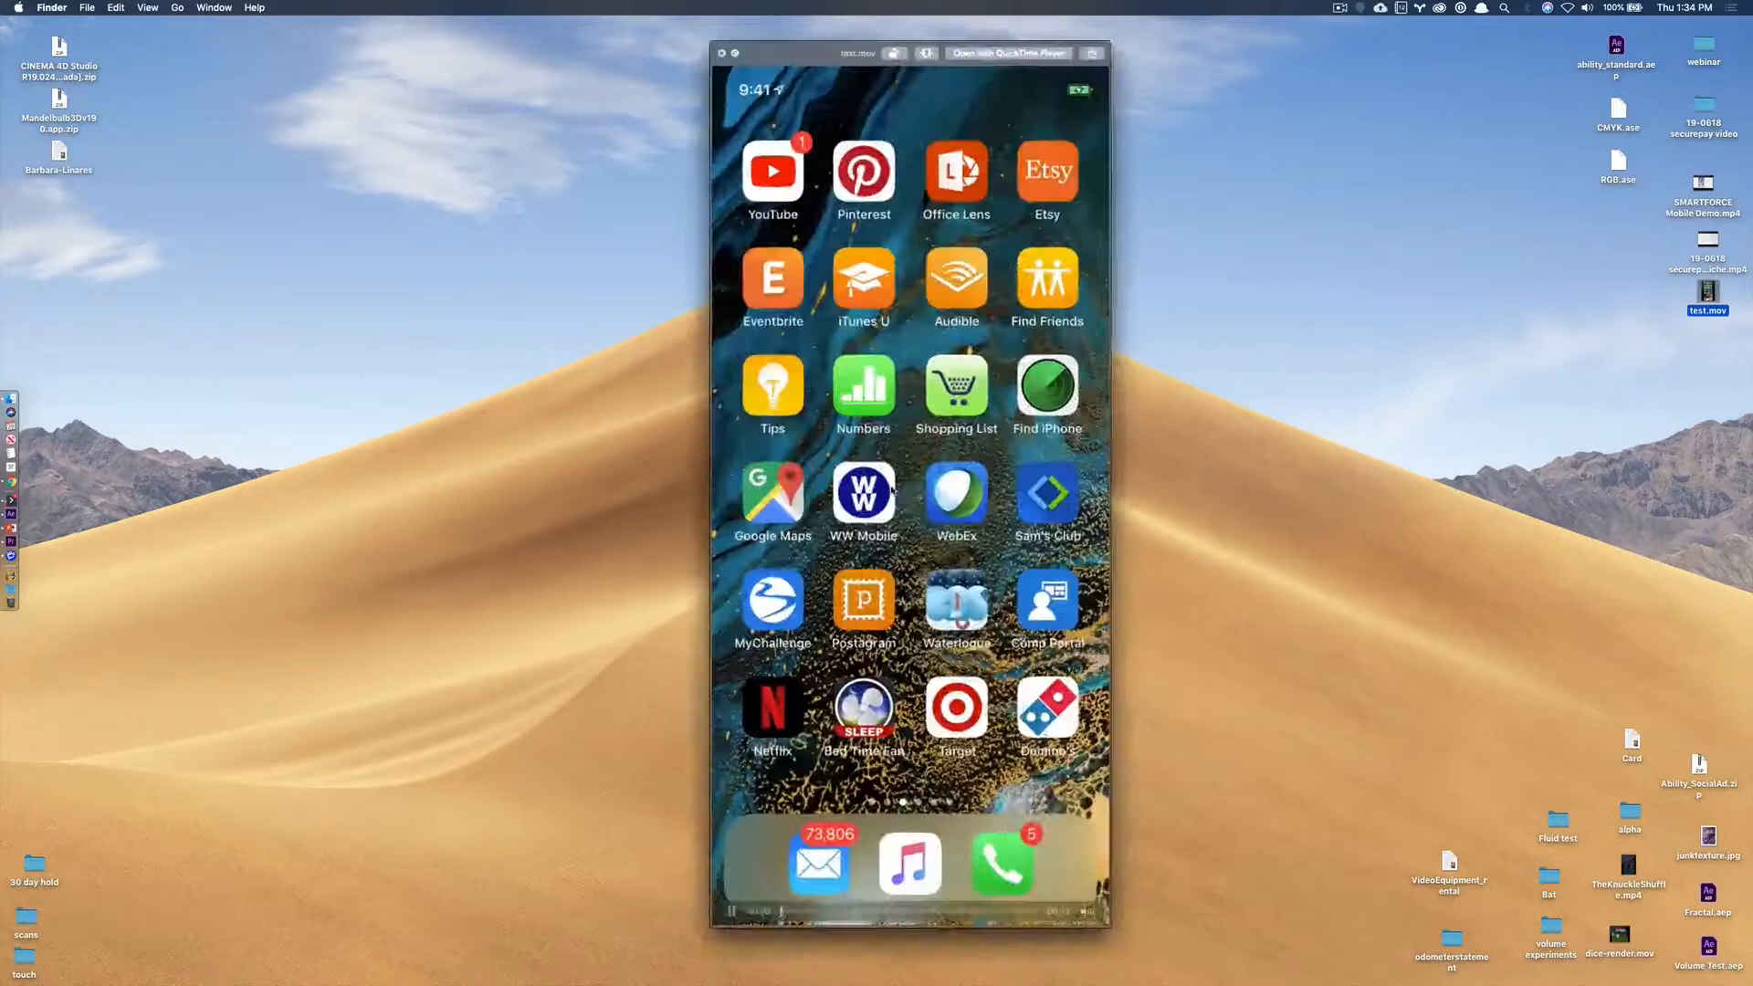
{"action": "key", "text": "XF86AudioRaiseVolume"}
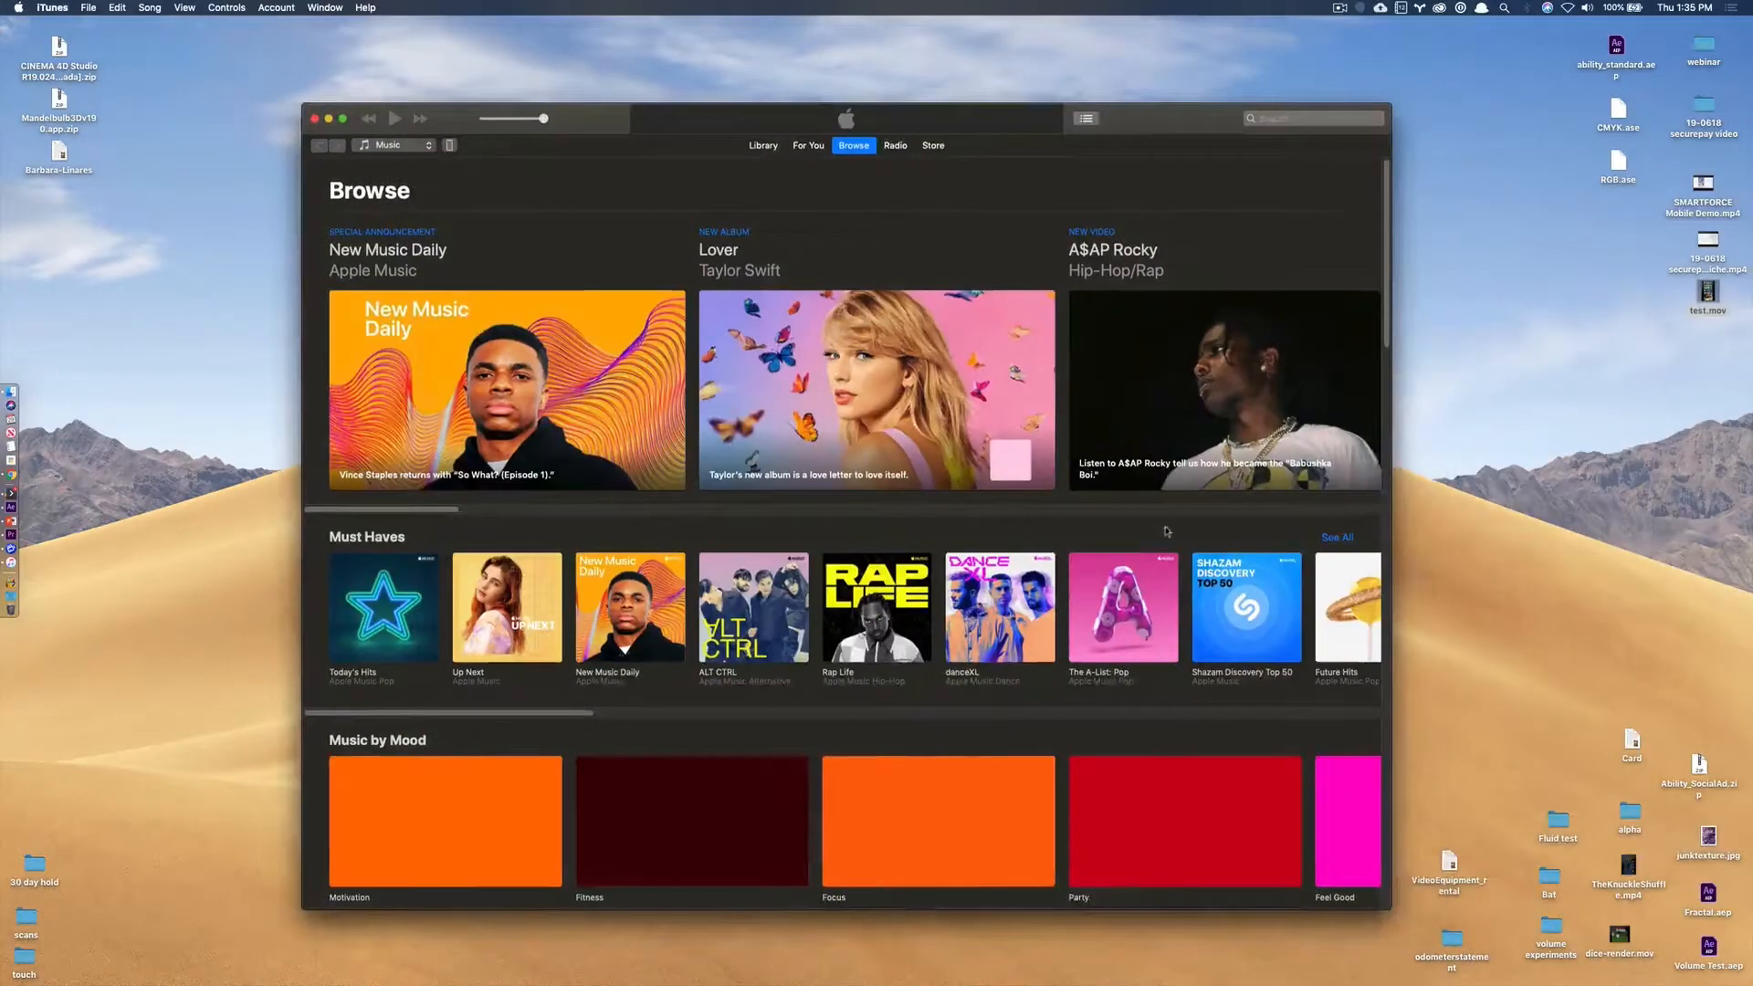
{"action": "key", "text": "super+q"}
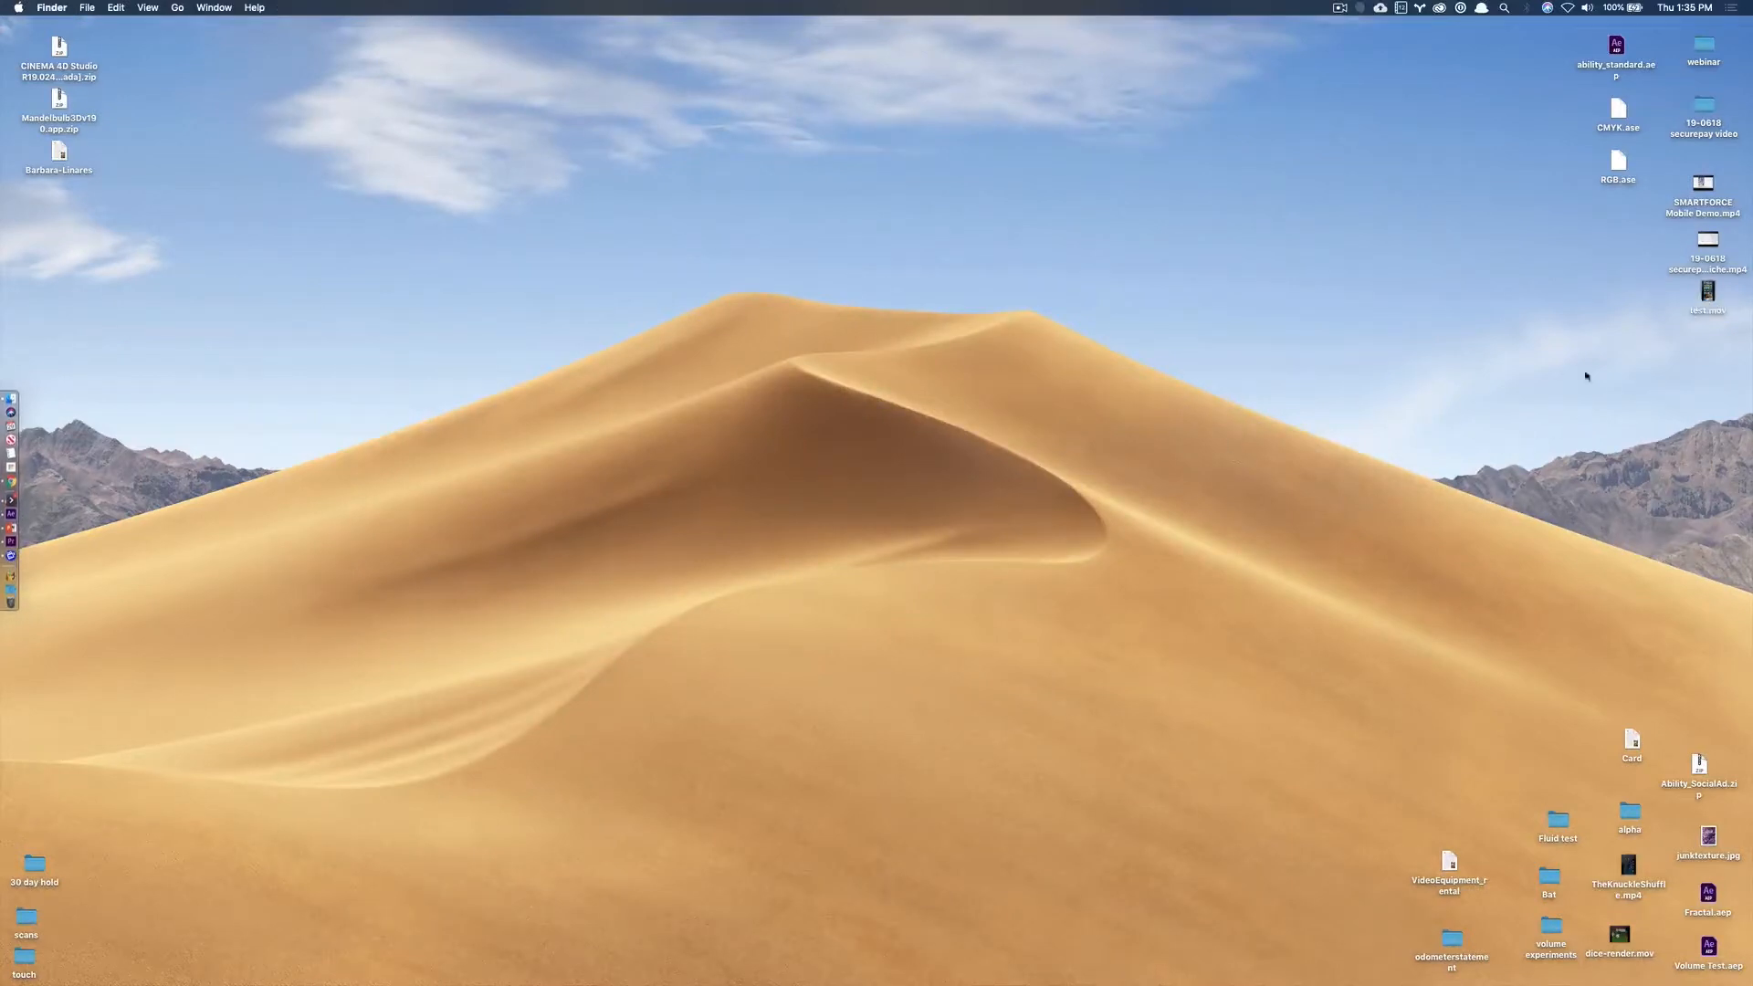